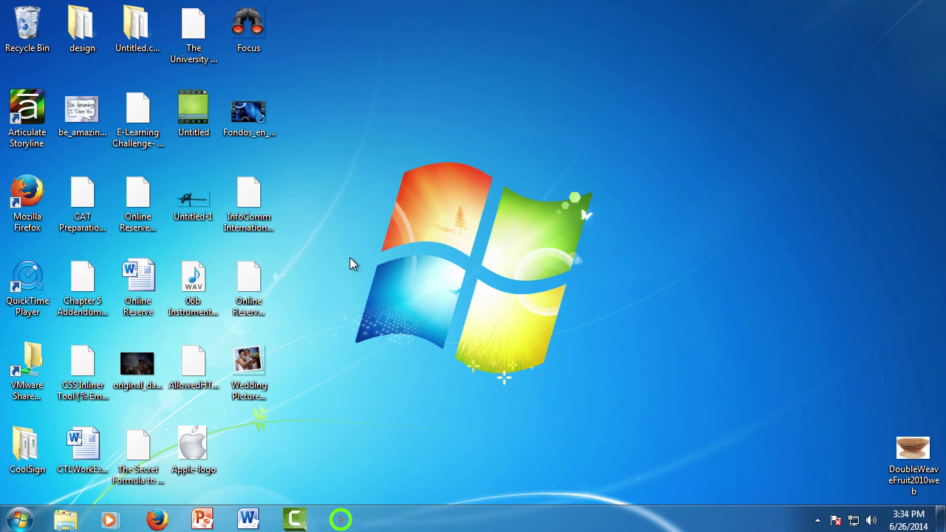
Start a new PowerPoint presentation and set the slide size to the 8 × 1 inch Banner preset
{"action": "left_click", "coordinate": [198, 518]}
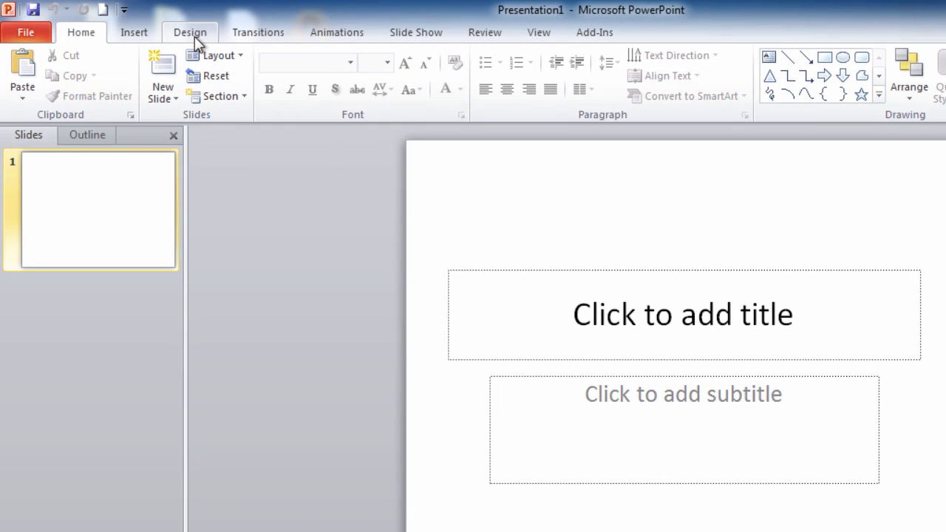
{"action": "left_click", "coordinate": [155, 30]}
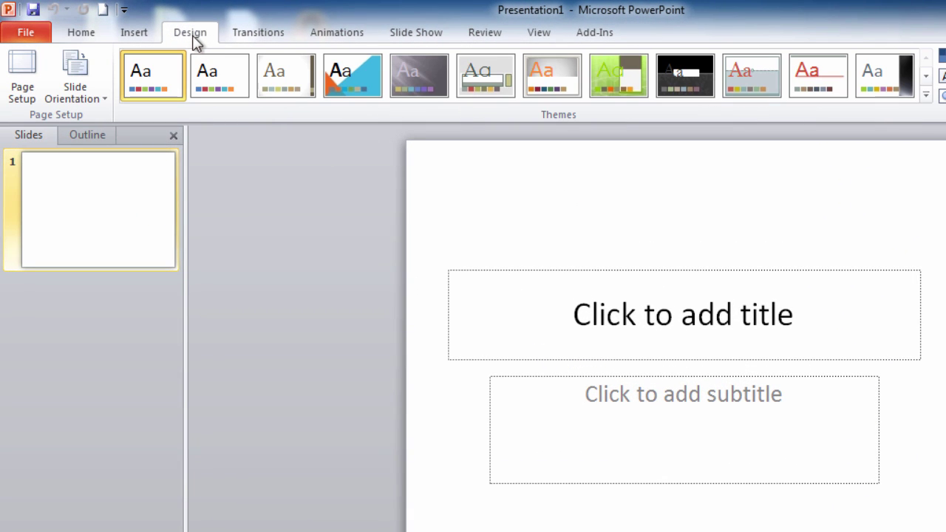
{"action": "left_click", "coordinate": [23, 74]}
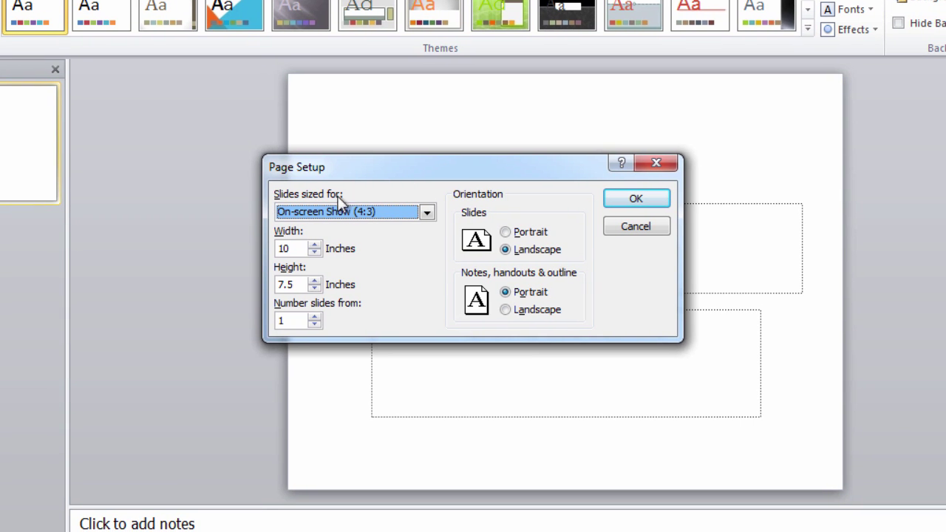
{"action": "left_click", "coordinate": [427, 213]}
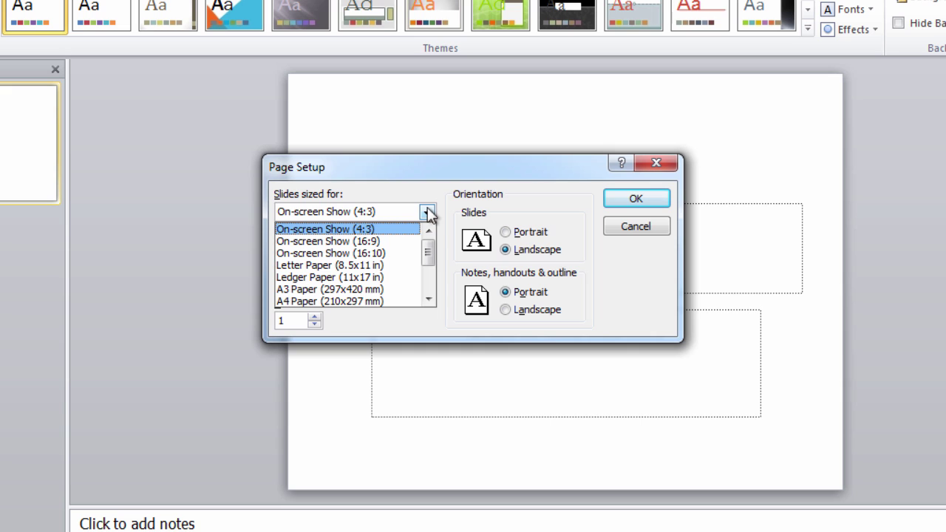
{"action": "left_click_drag", "start_coordinate": [428, 250], "coordinate": [428, 281]}
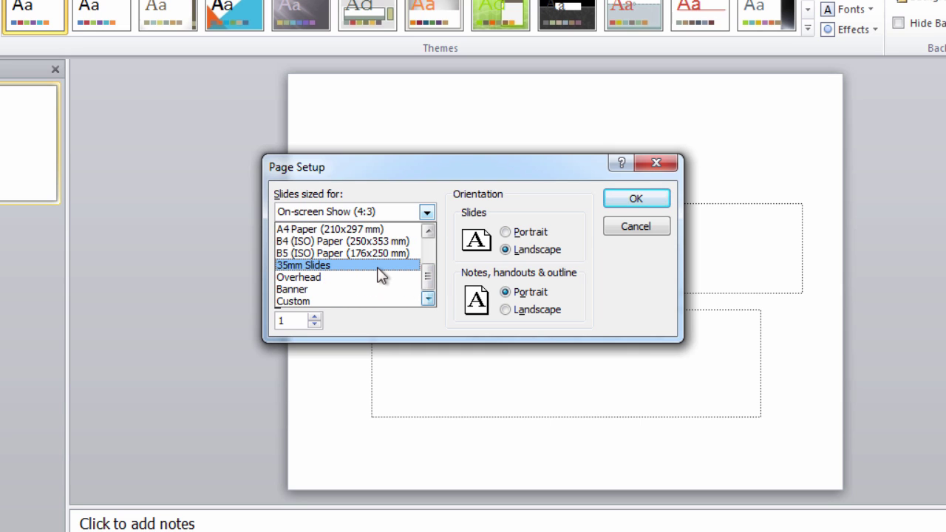
{"action": "left_click", "coordinate": [322, 290]}
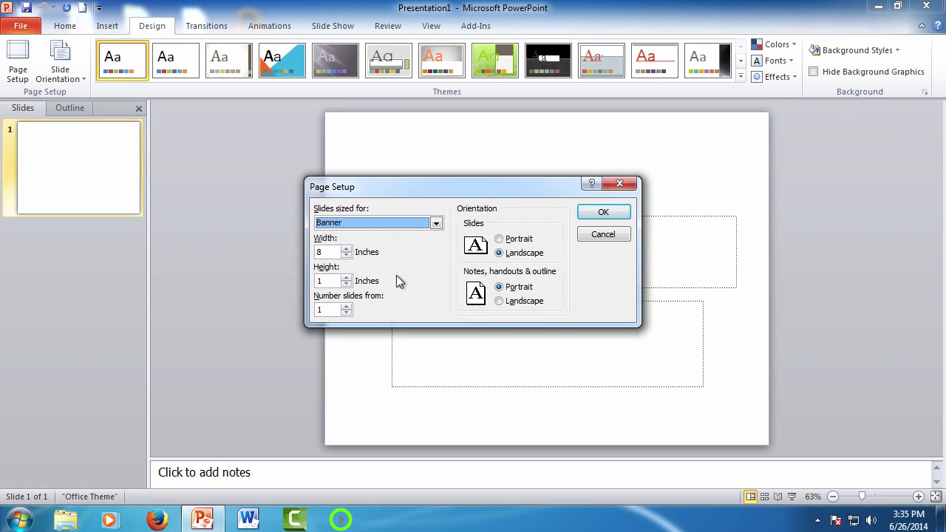
{"action": "left_click", "coordinate": [614, 216]}
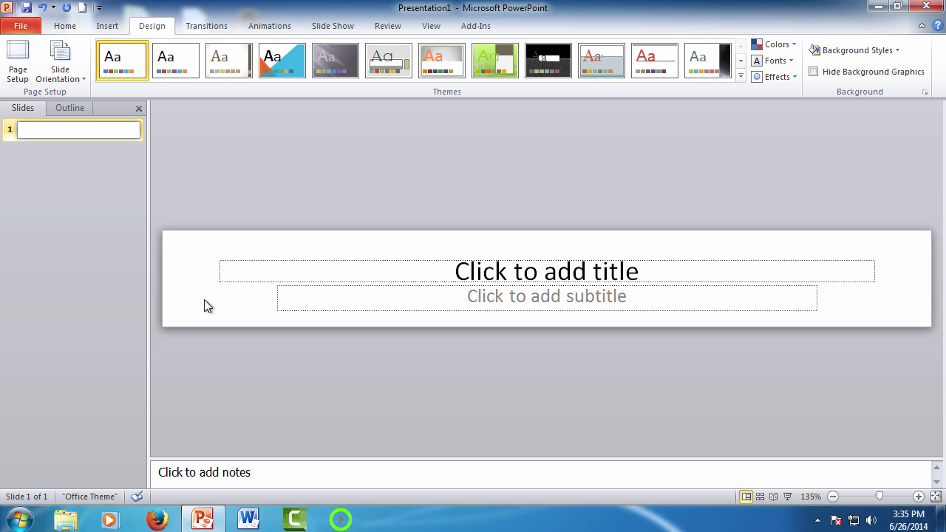
Enter 'Ancient Basket Weaving' as the title and 'ABW101' as the subtitle
{"action": "left_click", "coordinate": [244, 280]}
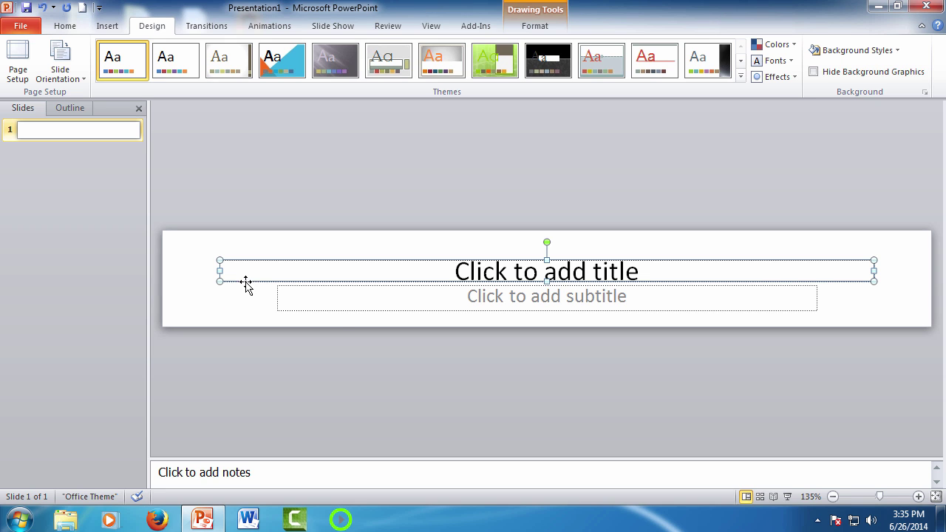
{"action": "left_click", "coordinate": [341, 311]}
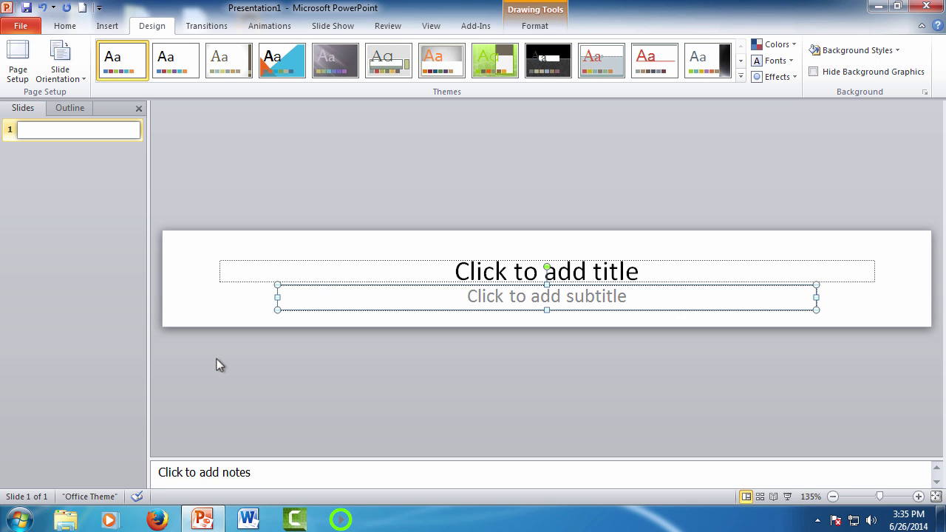
{"action": "left_click", "coordinate": [547, 271]}
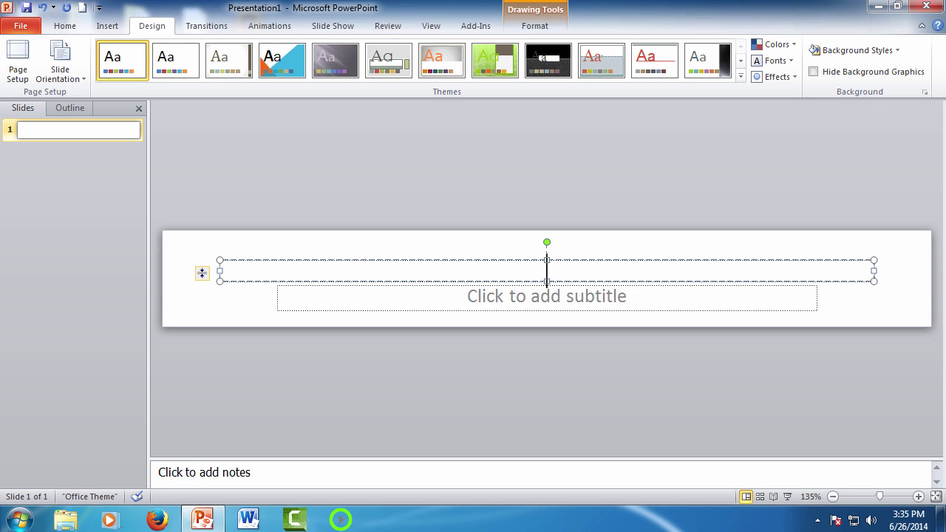
{"action": "type", "text": "Ancient "}
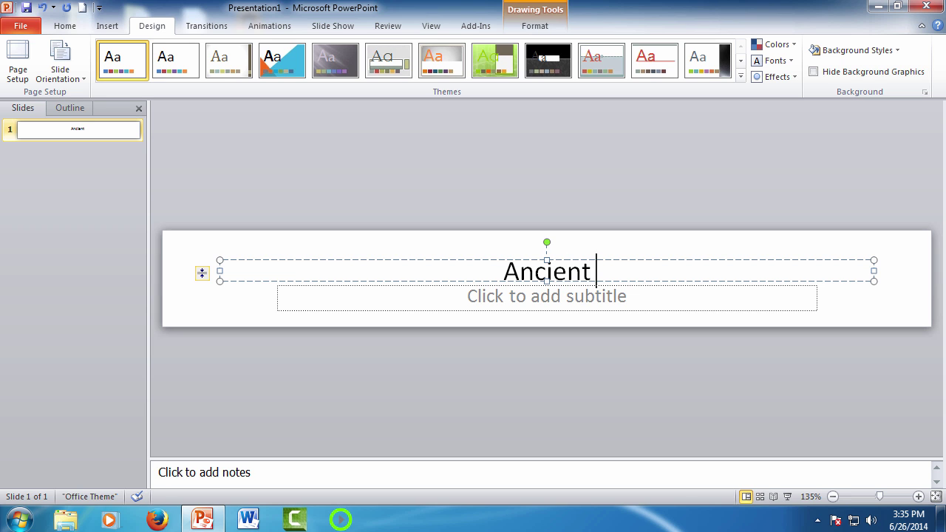
{"action": "type", "text": "Basket Weaving"}
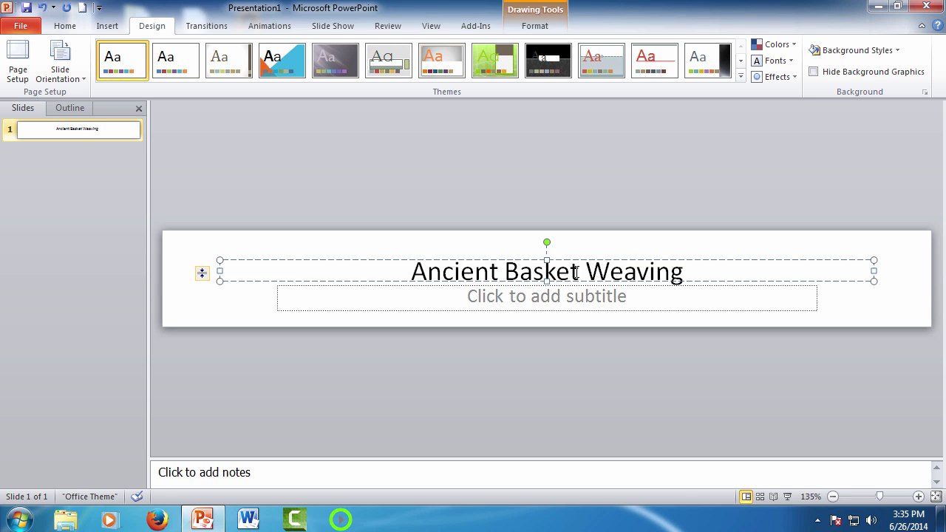
{"action": "key", "text": "ctrl+Return"}
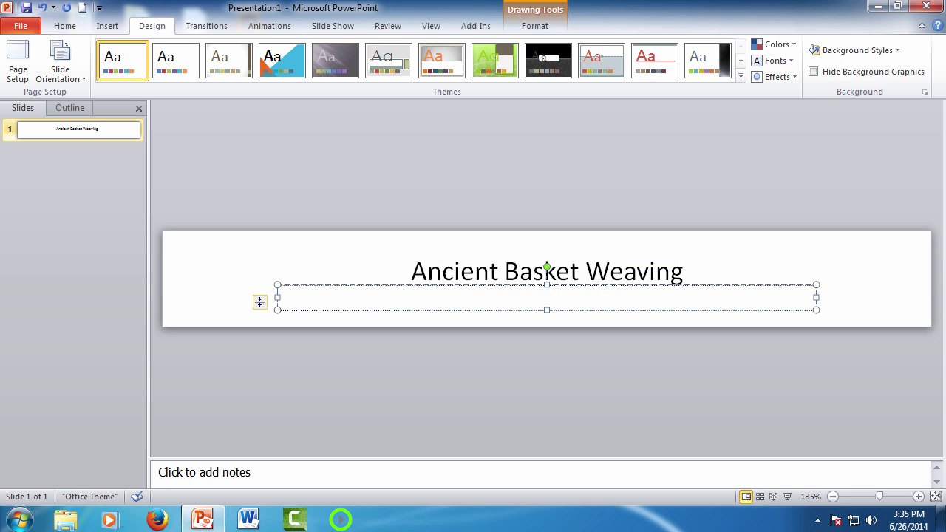
{"action": "type", "text": "ABW"}
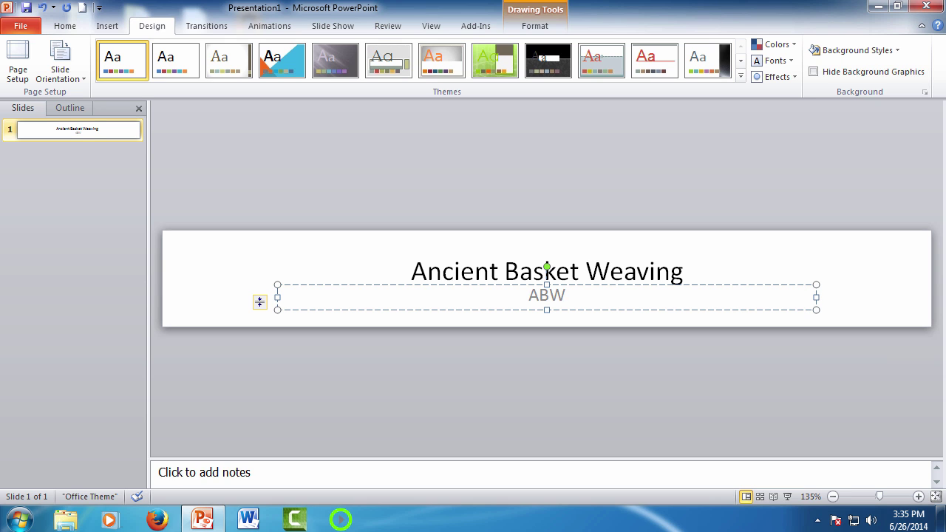
{"action": "type", "text": "101"}
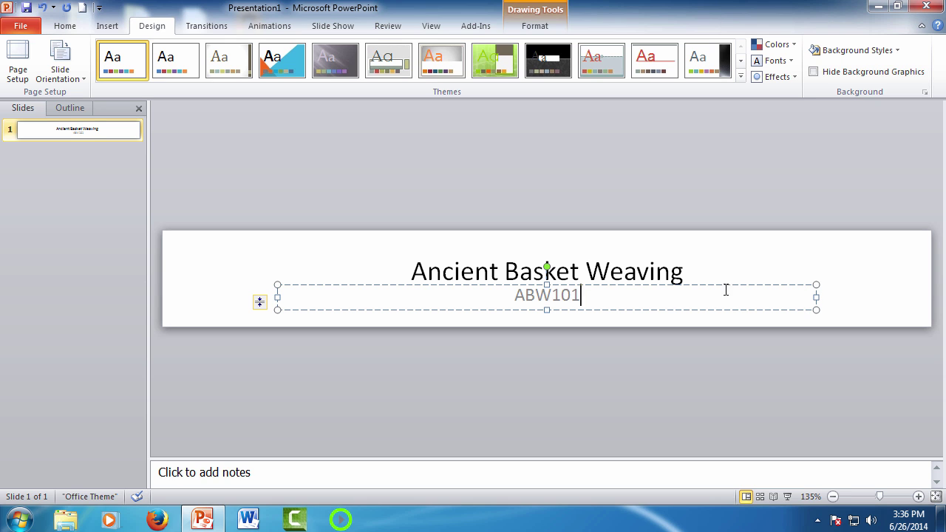
{"action": "left_click", "coordinate": [862, 287]}
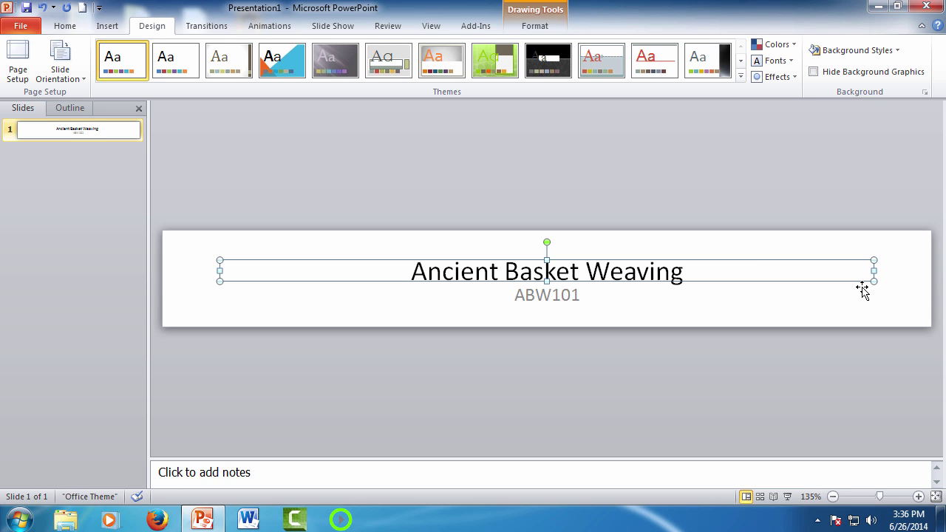
{"action": "left_click", "coordinate": [911, 296]}
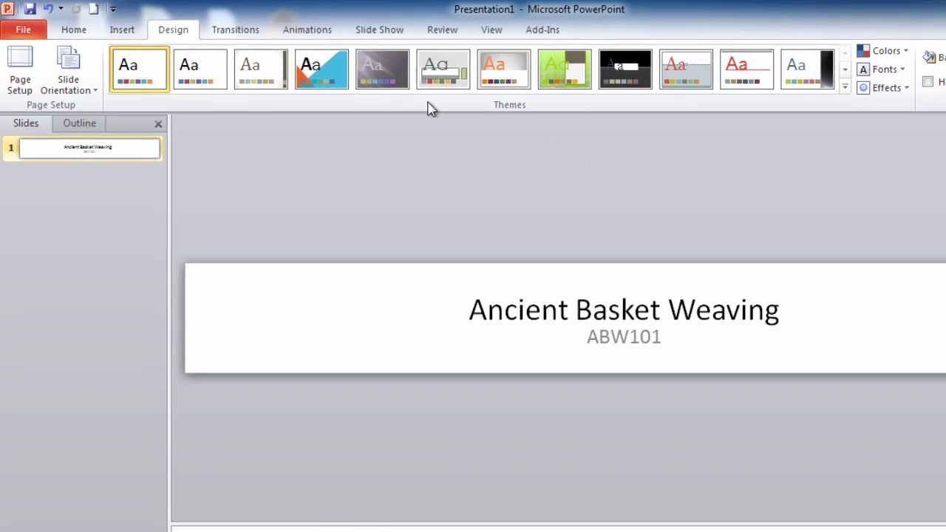
Preview the Urban theme from the Themes gallery, then apply the Trek theme
{"action": "left_click", "coordinate": [62, 28]}
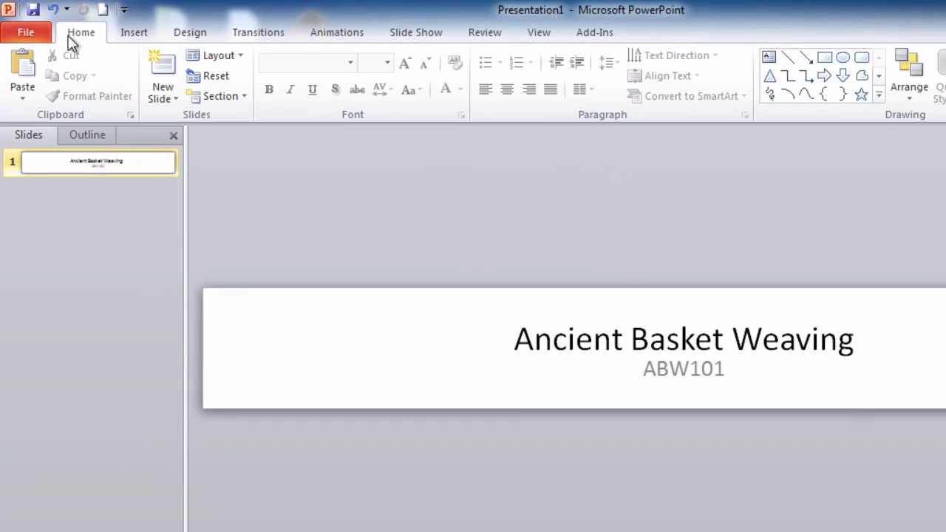
{"action": "left_click", "coordinate": [190, 34]}
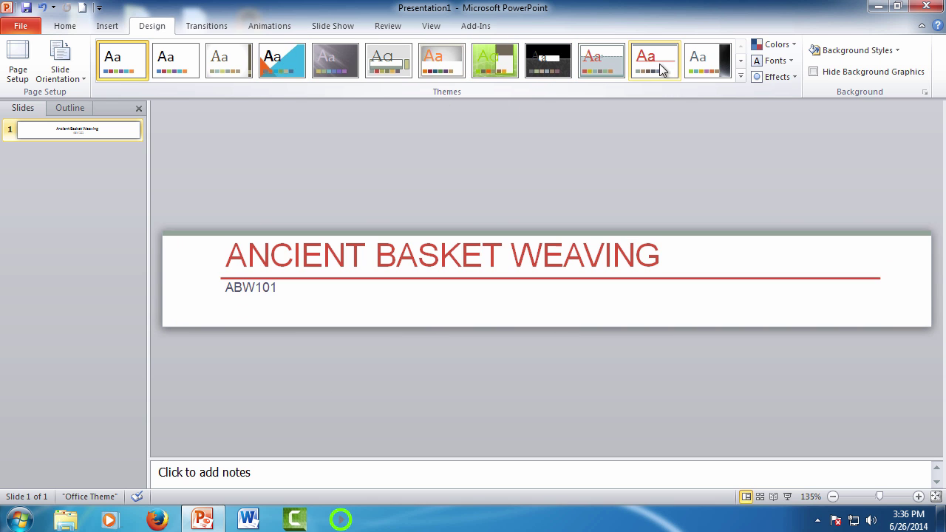
{"action": "left_click", "coordinate": [741, 76]}
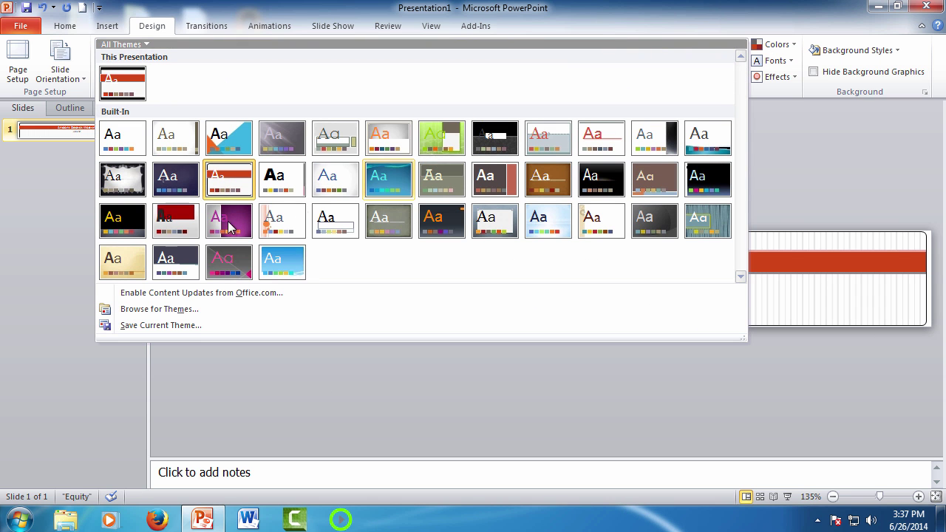
{"action": "left_click", "coordinate": [175, 259]}
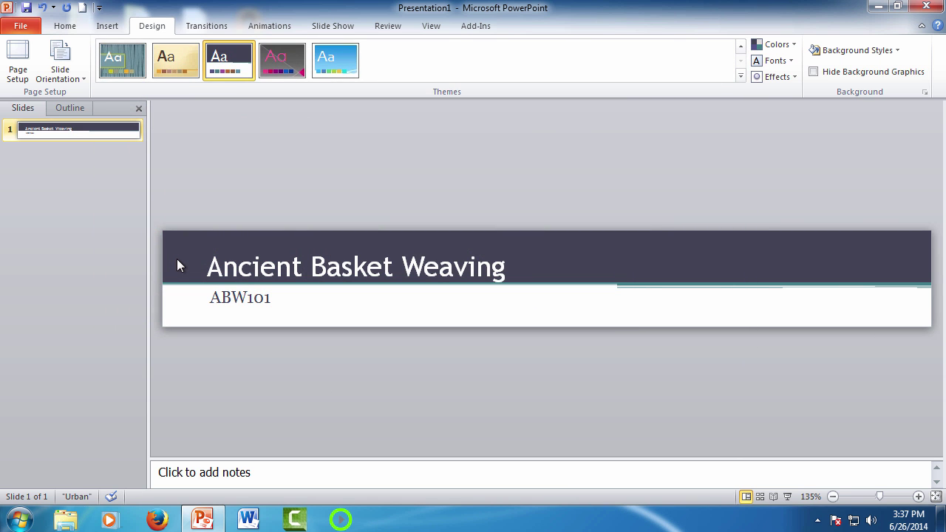
{"action": "left_click", "coordinate": [741, 76]}
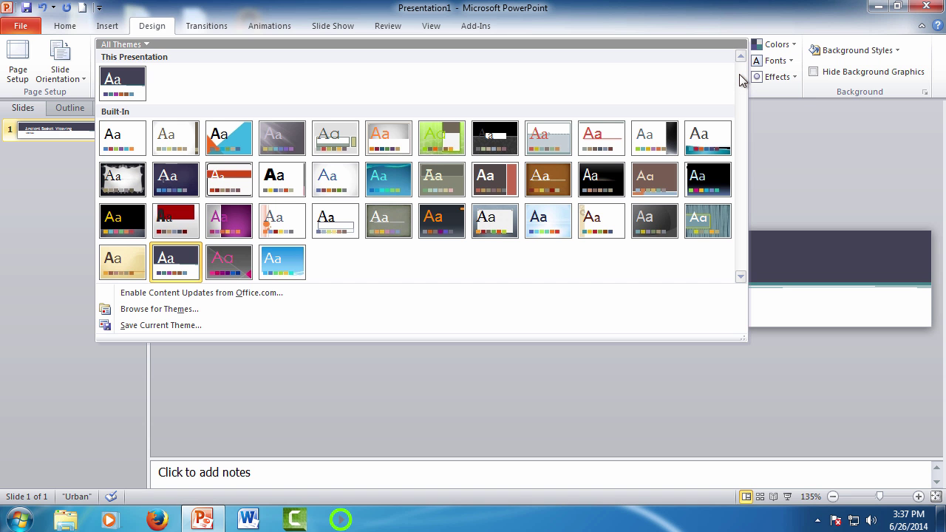
{"action": "left_click", "coordinate": [120, 255]}
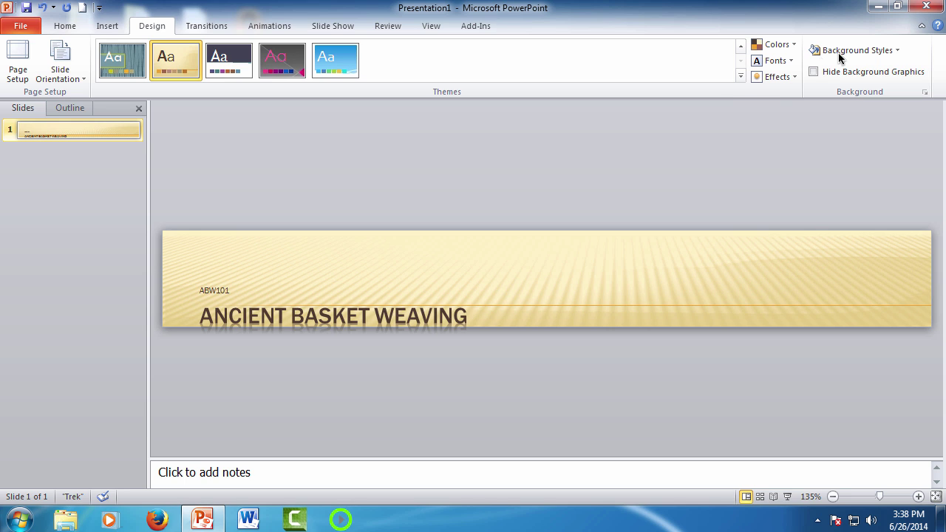
Apply the Clarity colour scheme, turning the title text red
{"action": "left_click", "coordinate": [794, 47]}
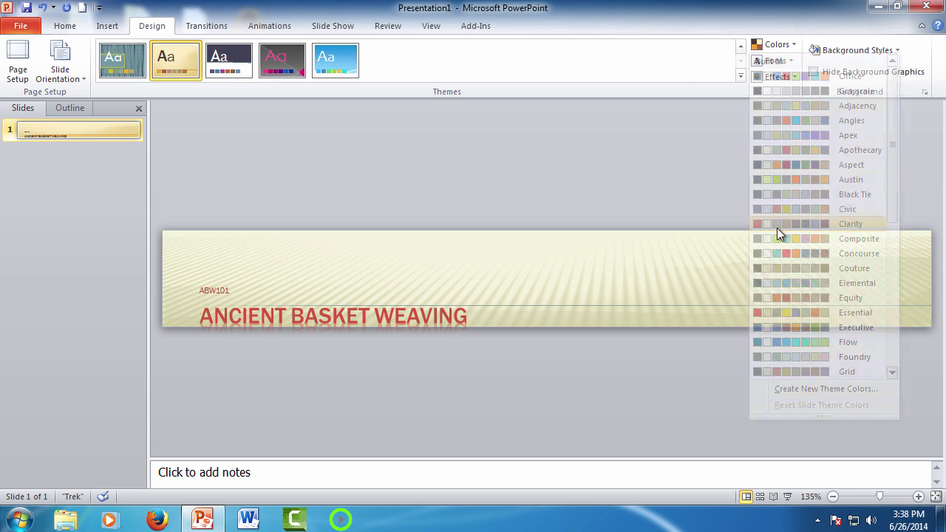
{"action": "left_click", "coordinate": [777, 228]}
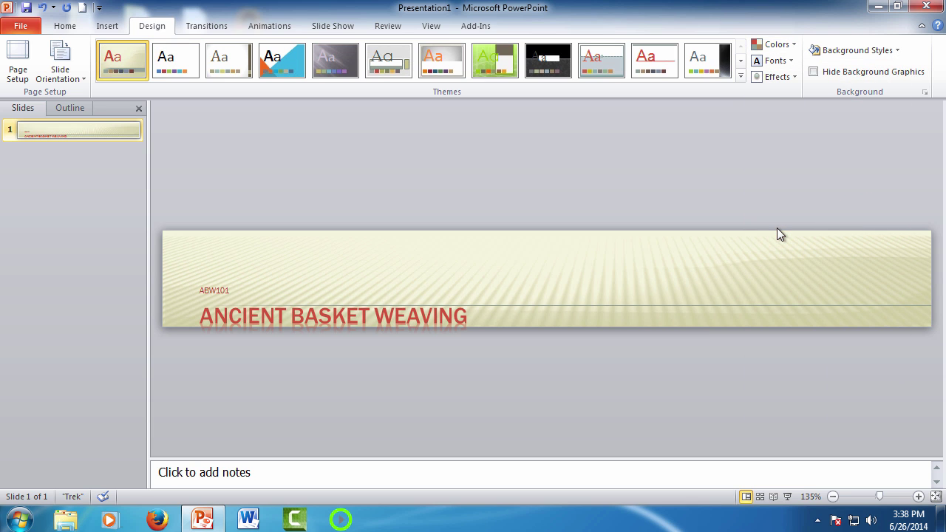
Apply the Angles theme fonts and bring up the Background Styles choices
{"action": "left_click", "coordinate": [790, 60]}
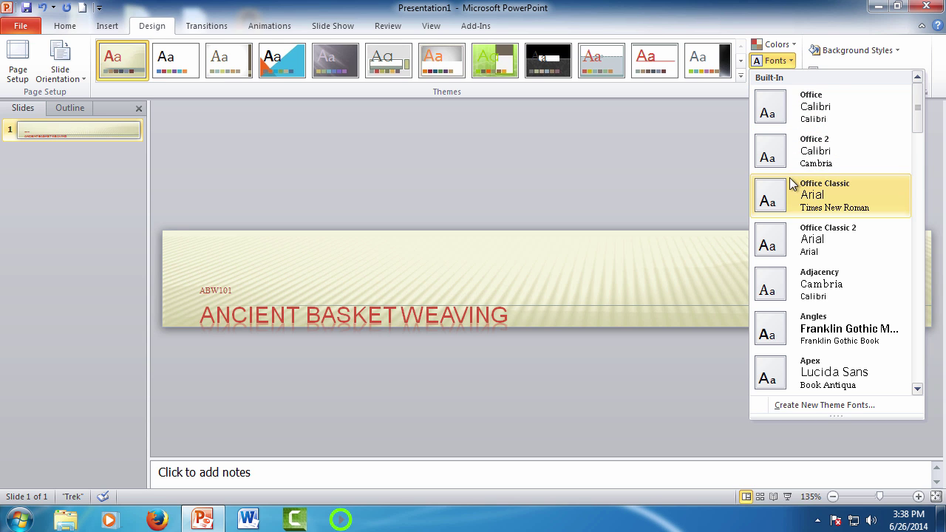
{"action": "left_click", "coordinate": [782, 332]}
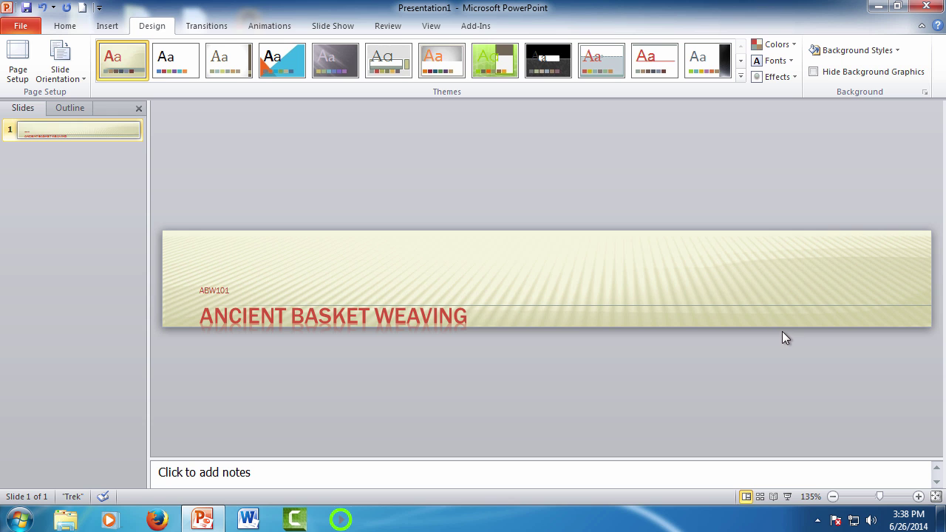
{"action": "left_click", "coordinate": [887, 52]}
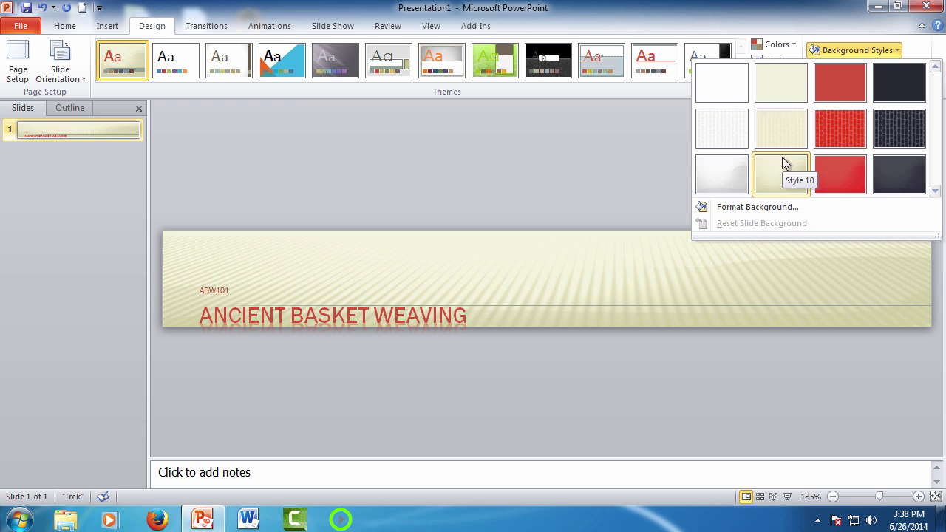
Keep the cream textured background and position the title above the ABW101 subtitle
{"action": "left_click", "coordinate": [782, 146]}
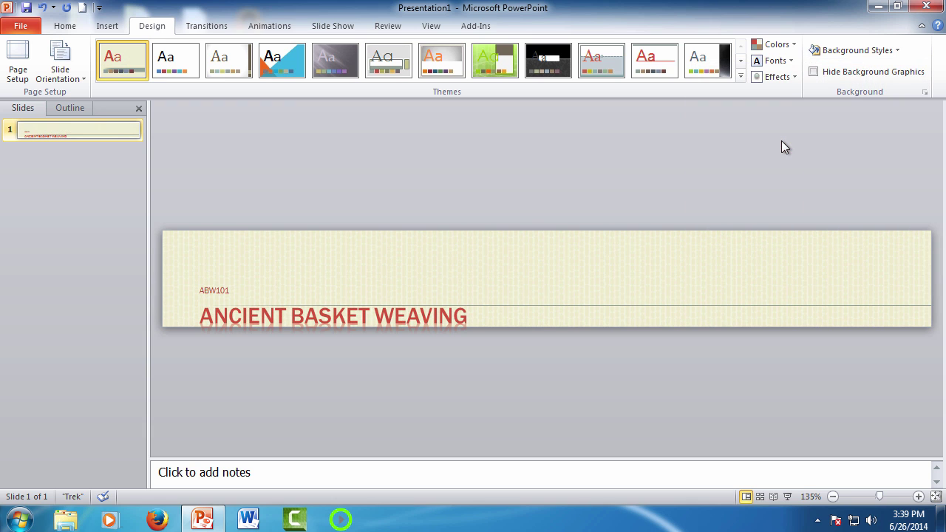
{"action": "left_click", "coordinate": [407, 317]}
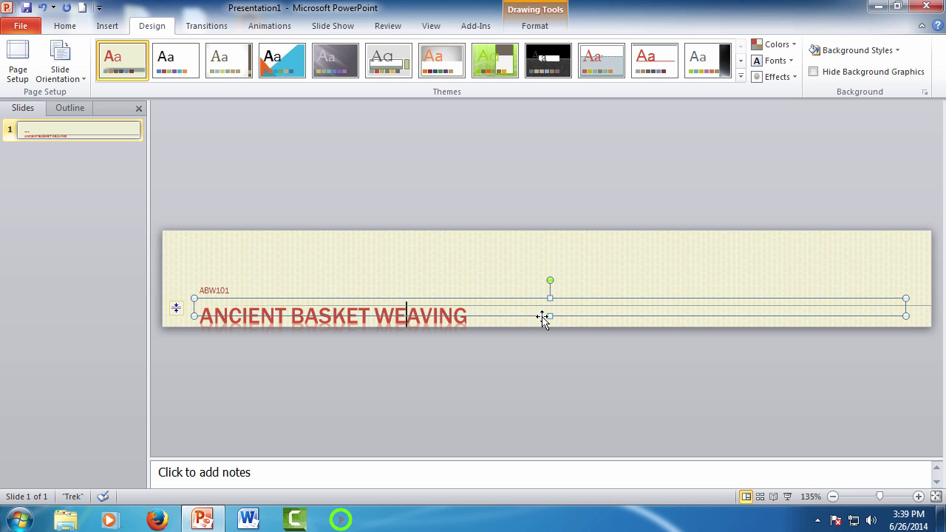
{"action": "left_click_drag", "start_coordinate": [547, 319], "coordinate": [550, 335]}
{"action": "left_click_drag", "start_coordinate": [499, 308], "coordinate": [497, 249]}
{"action": "left_click", "coordinate": [225, 291]}
{"action": "left_click_drag", "start_coordinate": [249, 288], "coordinate": [249, 315]}
{"action": "left_click", "coordinate": [283, 258]}
{"action": "left_click", "coordinate": [301, 239]}
{"action": "left_click_drag", "start_coordinate": [301, 239], "coordinate": [304, 263]}
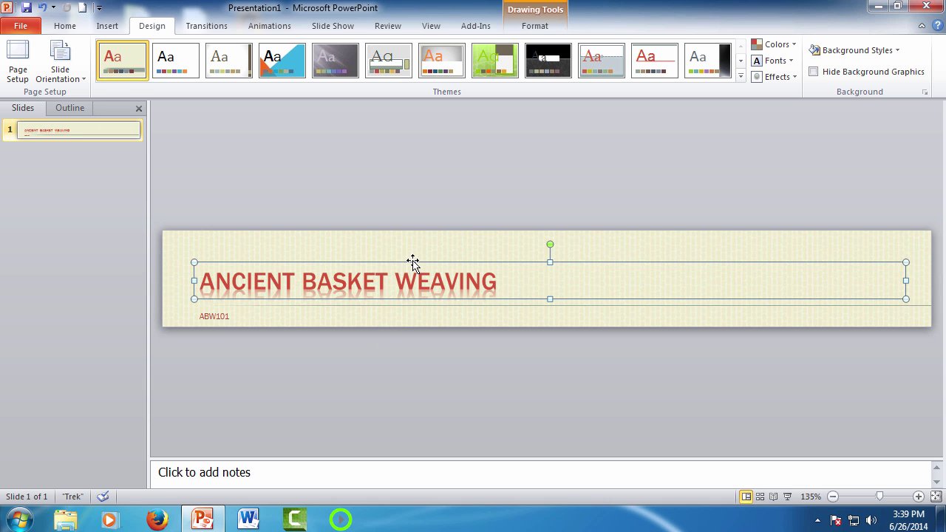
Set the ANCIENT BASKET WEAVING title font size to 28
{"action": "left_click", "coordinate": [73, 28]}
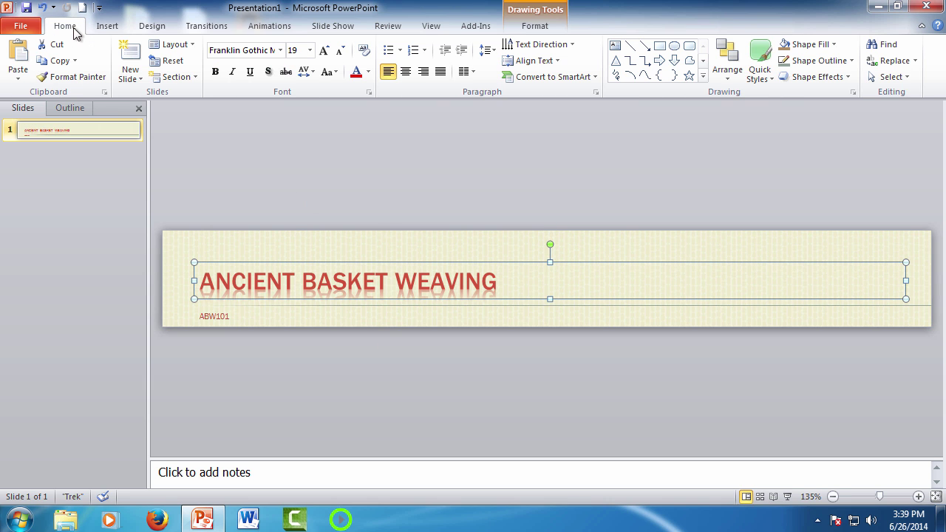
{"action": "left_click", "coordinate": [310, 51]}
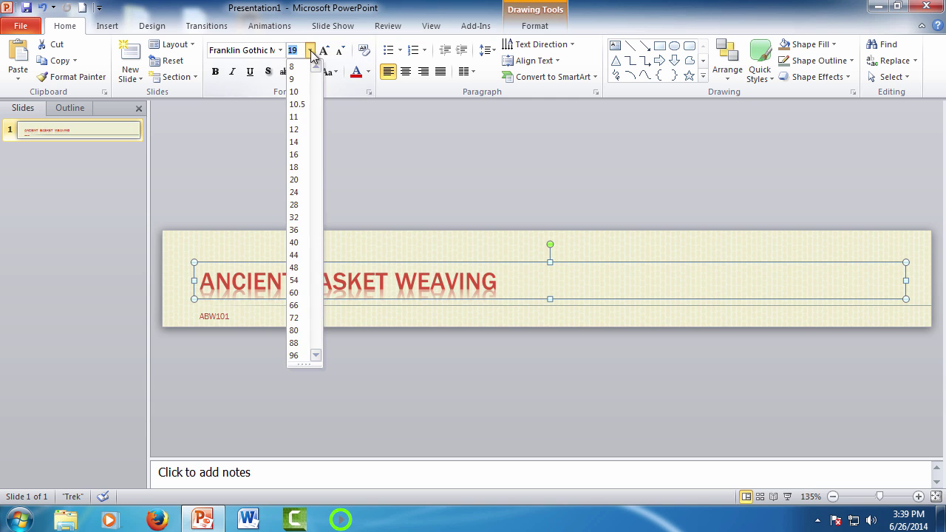
{"action": "left_click", "coordinate": [295, 205]}
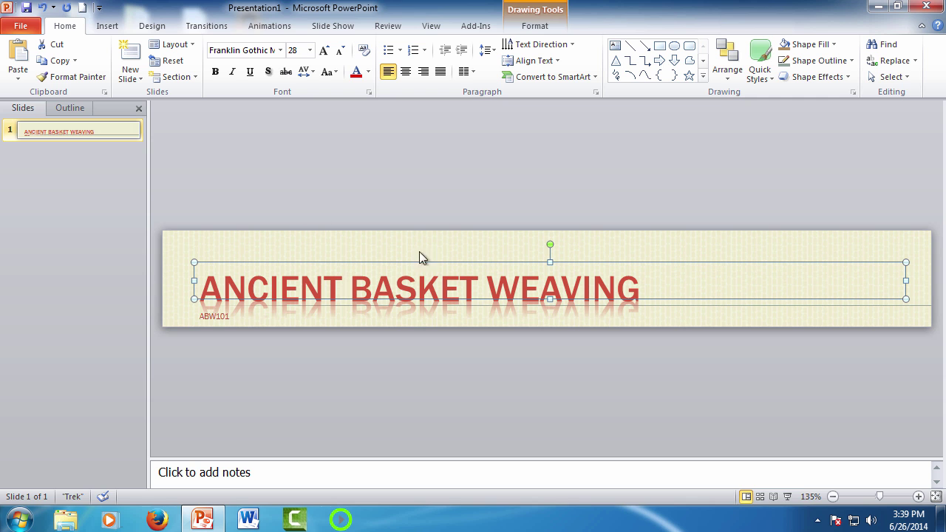
{"action": "left_click", "coordinate": [434, 248]}
{"action": "left_click", "coordinate": [231, 317]}
Set ABW101 to size 20 and move its narrowed box to the banner's right end
{"action": "left_click", "coordinate": [310, 51]}
{"action": "left_click", "coordinate": [297, 180]}
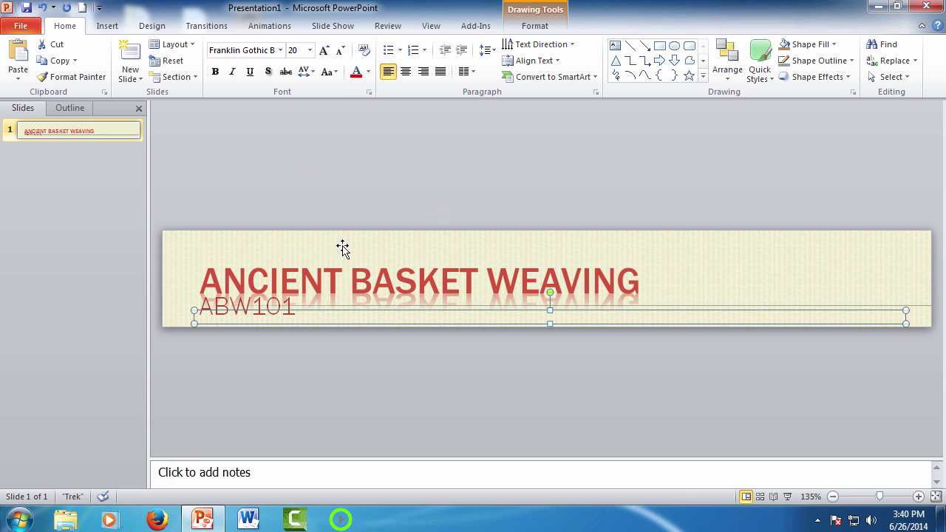
{"action": "left_click_drag", "start_coordinate": [550, 305], "coordinate": [548, 288]}
{"action": "left_click_drag", "start_coordinate": [906, 305], "coordinate": [317, 305]}
{"action": "mouse_move", "coordinate": [244, 288]}
{"action": "left_mouse_down"}
{"action": "mouse_move", "coordinate": [363, 292]}
{"action": "mouse_move", "coordinate": [844, 266]}
{"action": "left_mouse_up"}
{"action": "left_click", "coordinate": [812, 365]}
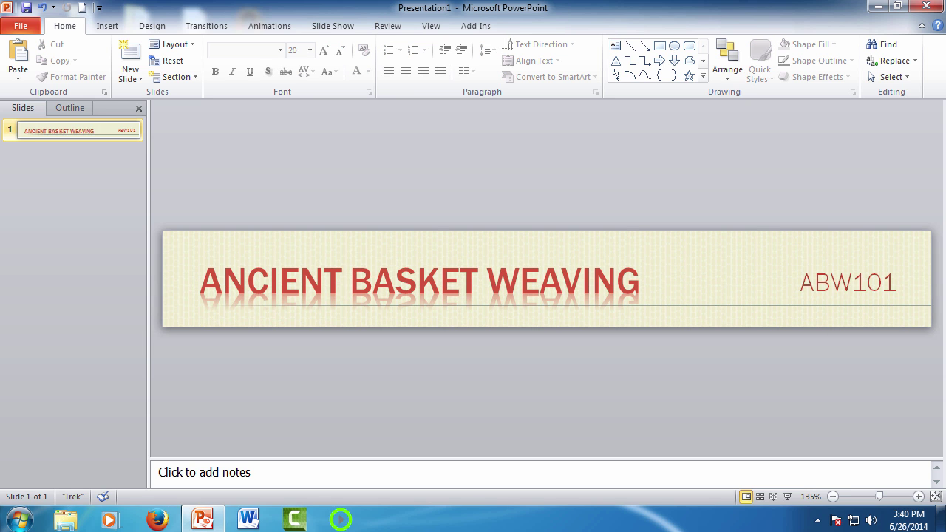
Make the ABW101 subtitle text bold
{"action": "left_click", "coordinate": [851, 282]}
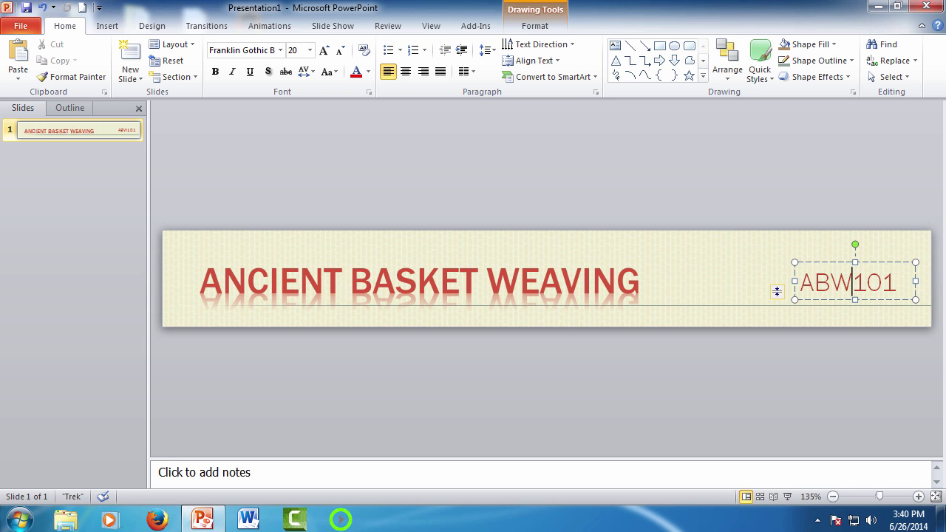
{"action": "left_click_drag", "start_coordinate": [904, 282], "coordinate": [800, 282]}
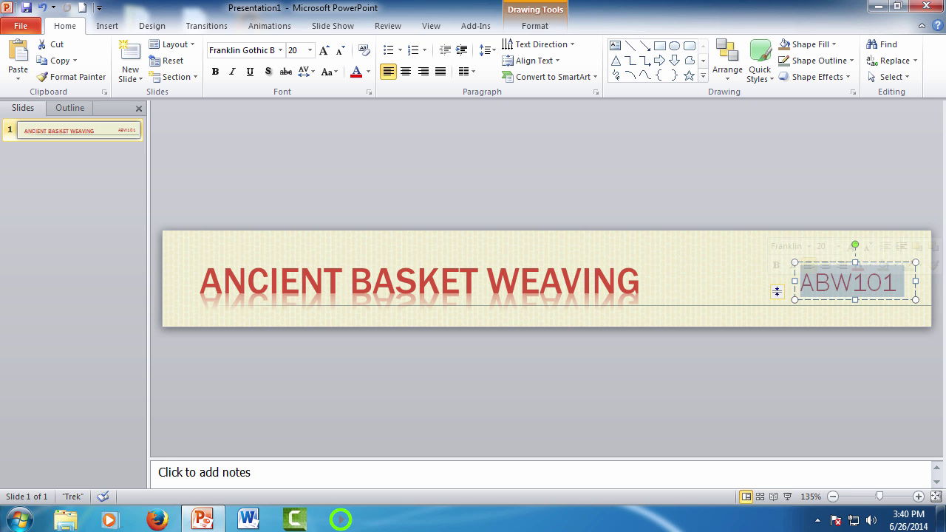
{"action": "scroll", "coordinate": [269, 89], "scroll_direction": "down", "scroll_amount": 2}
{"action": "left_click", "coordinate": [70, 31]}
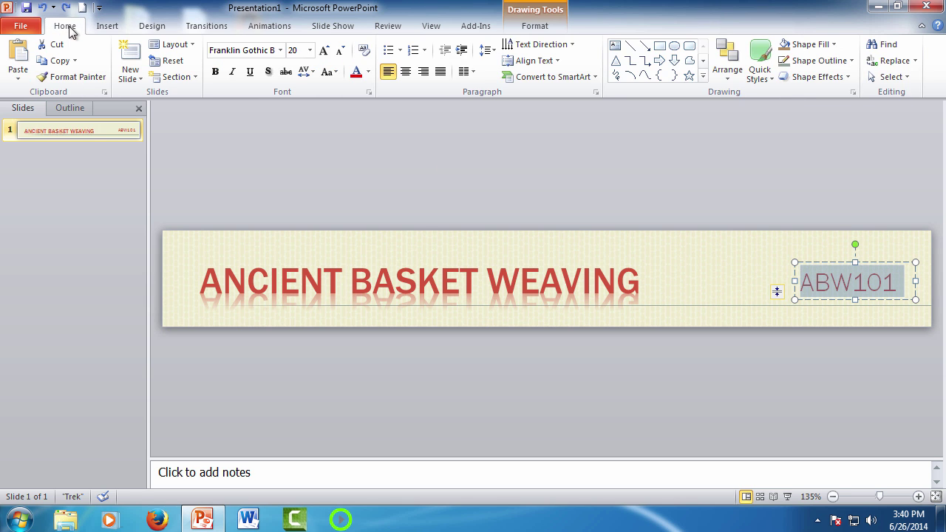
{"action": "left_click", "coordinate": [217, 72]}
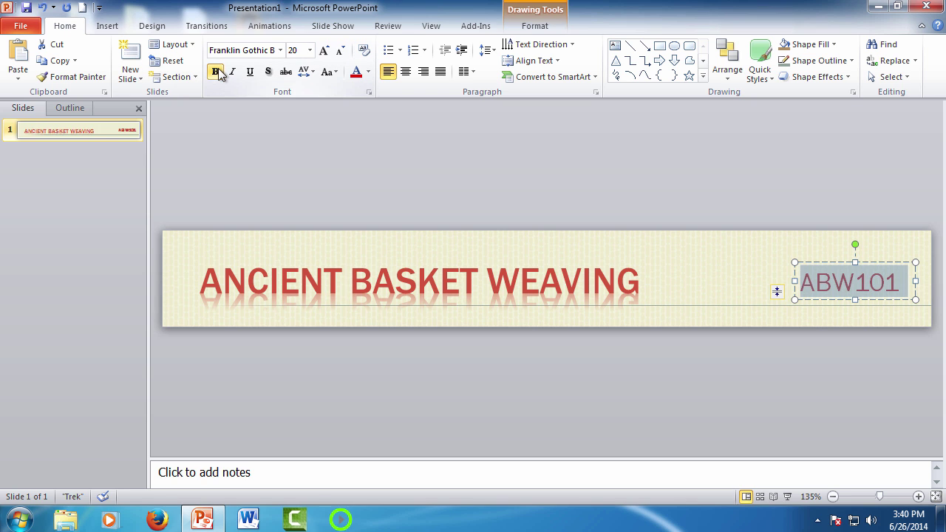
{"action": "left_click", "coordinate": [371, 159]}
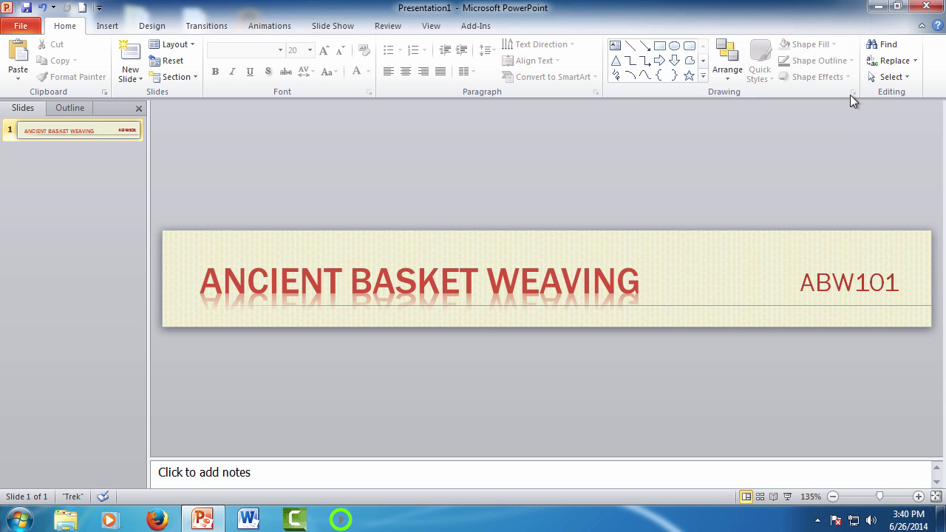
Restore down the PowerPoint window to reveal the basket picture on the desktop
{"action": "left_click", "coordinate": [898, 6]}
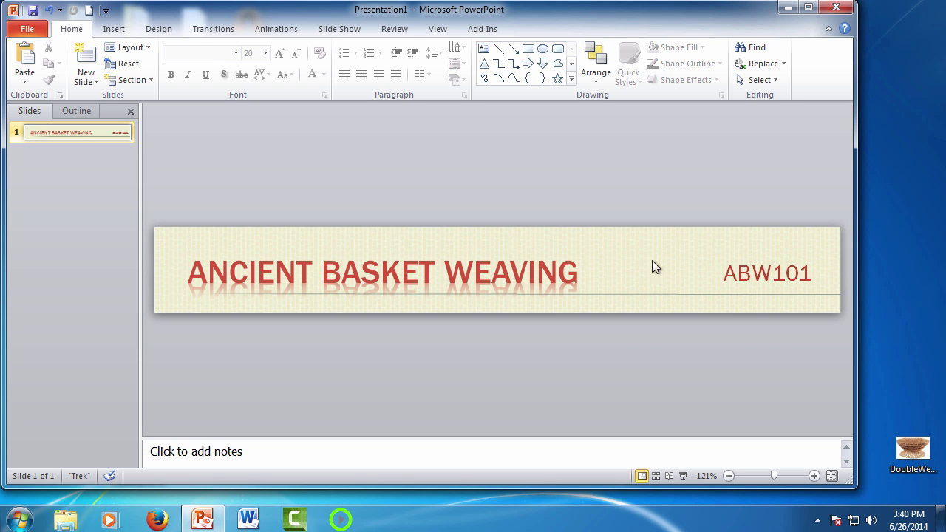
Drop the basket photo onto the banner, shrinking it and placing it at the right end
{"action": "left_click_drag", "start_coordinate": [652, 263], "coordinate": [652, 263]}
{"action": "left_click_drag", "start_coordinate": [785, 348], "coordinate": [670, 274]}
{"action": "left_click_drag", "start_coordinate": [591, 222], "coordinate": [668, 271]}
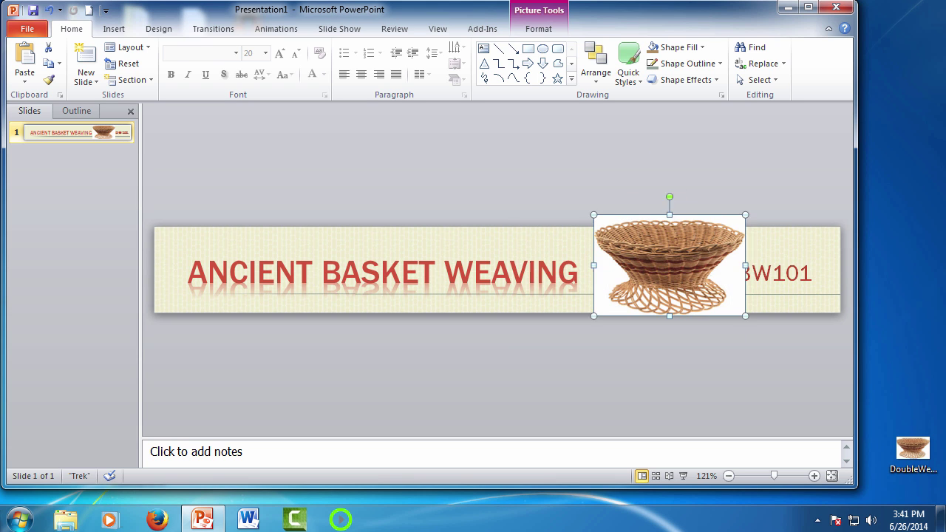
{"action": "left_click", "coordinate": [780, 266]}
{"action": "left_click_drag", "start_coordinate": [780, 266], "coordinate": [665, 274]}
{"action": "left_click_drag", "start_coordinate": [594, 214], "coordinate": [739, 250]}
{"action": "left_click", "coordinate": [672, 291]}
Move ABW101 above the title's left edge and narrow the title so it clears the photo
{"action": "left_click", "coordinate": [518, 226]}
{"action": "left_click_drag", "start_coordinate": [517, 226], "coordinate": [253, 233]}
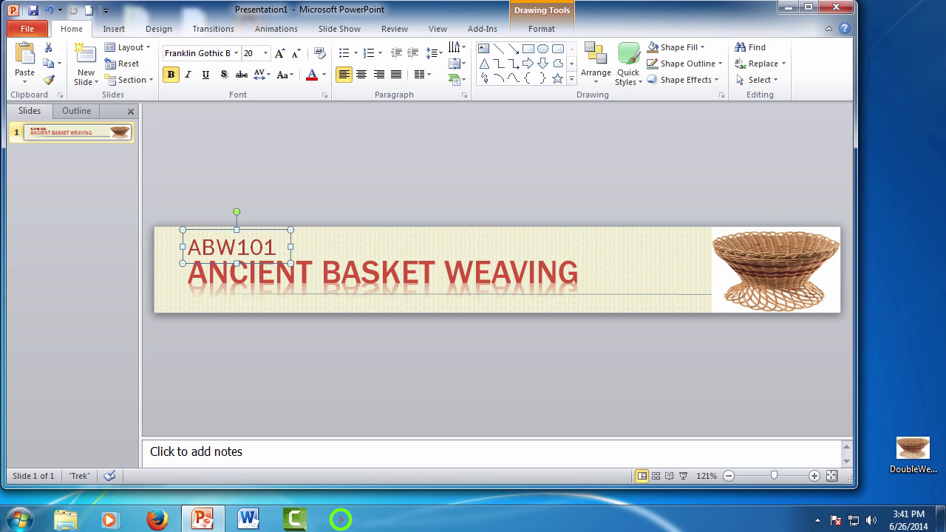
{"action": "left_click", "coordinate": [786, 269]}
{"action": "left_click_drag", "start_coordinate": [786, 268], "coordinate": [598, 274]}
{"action": "left_click_drag", "start_coordinate": [425, 248], "coordinate": [426, 261]}
{"action": "left_click", "coordinate": [562, 202]}
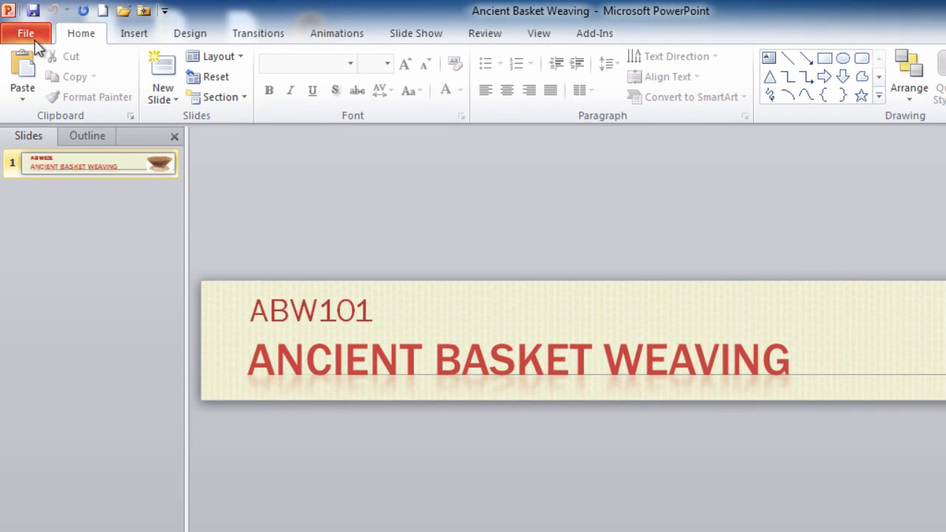
Set up Save As with name 'Ancient Basket Weaving Banner' and PNG Portable Network Graphics Format type
{"action": "left_click", "coordinate": [39, 37]}
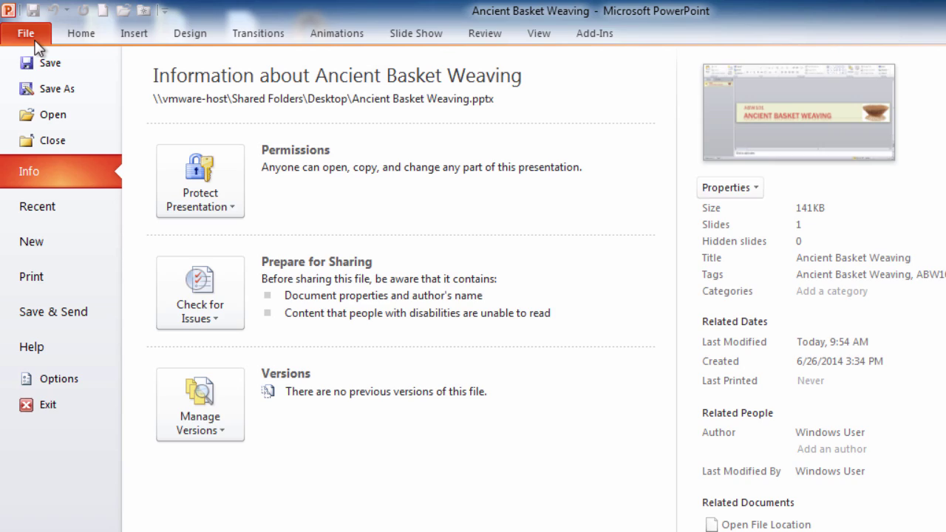
{"action": "left_click", "coordinate": [43, 90]}
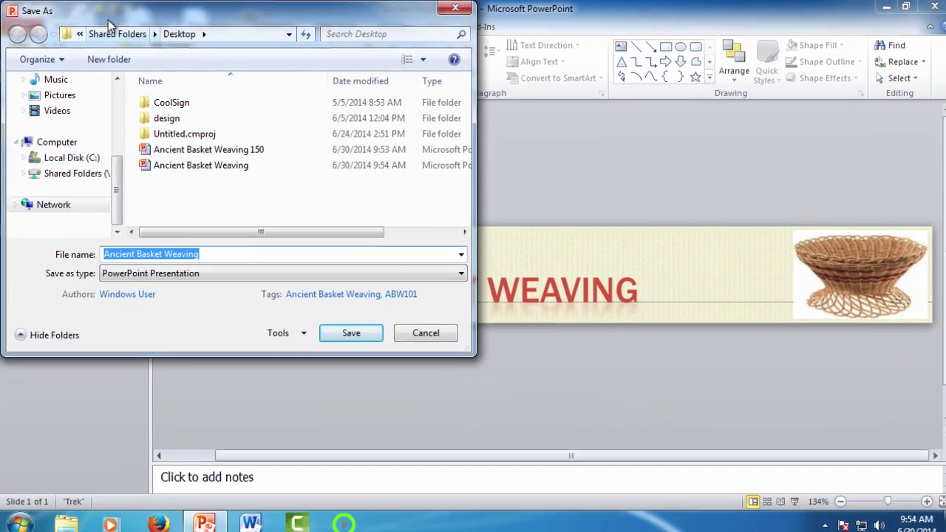
{"action": "left_click_drag", "start_coordinate": [108, 20], "coordinate": [371, 72]}
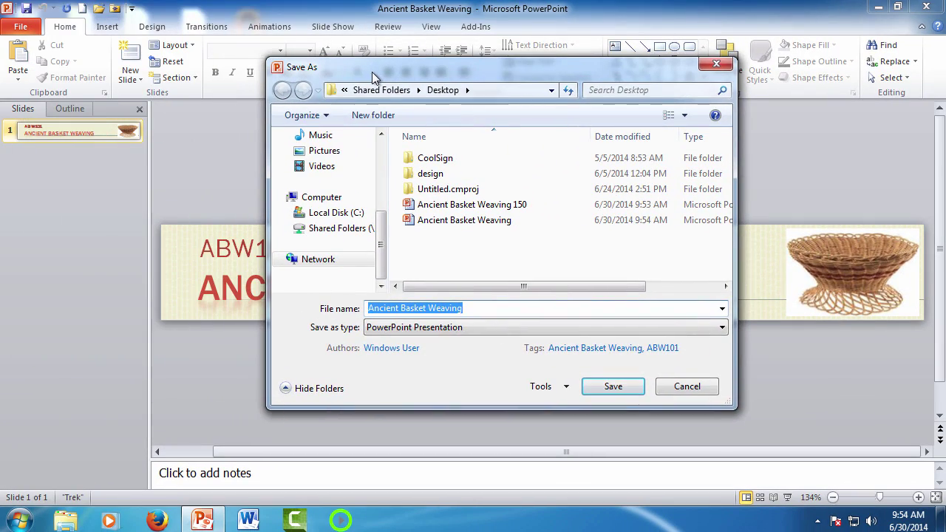
{"action": "key", "text": "End"}
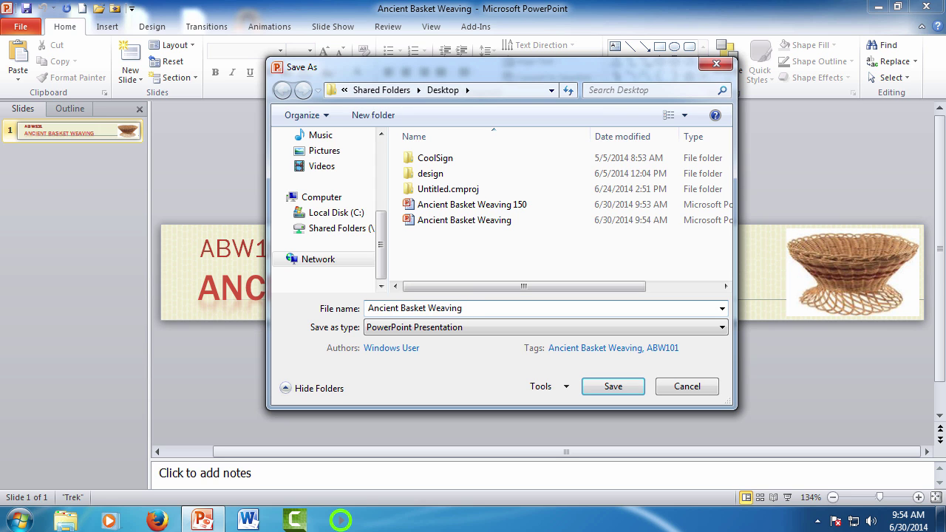
{"action": "type", "text": "Banner"}
{"action": "left_click", "coordinate": [498, 328]}
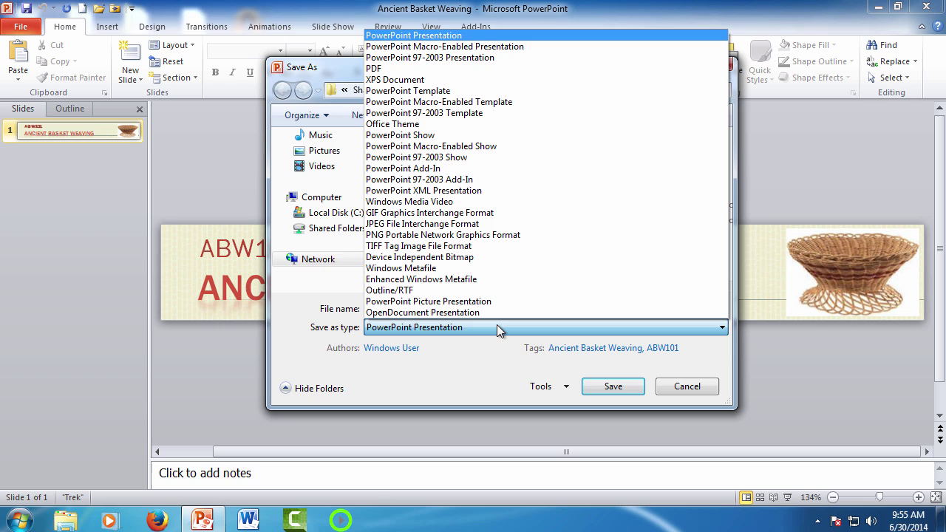
{"action": "left_click", "coordinate": [542, 235]}
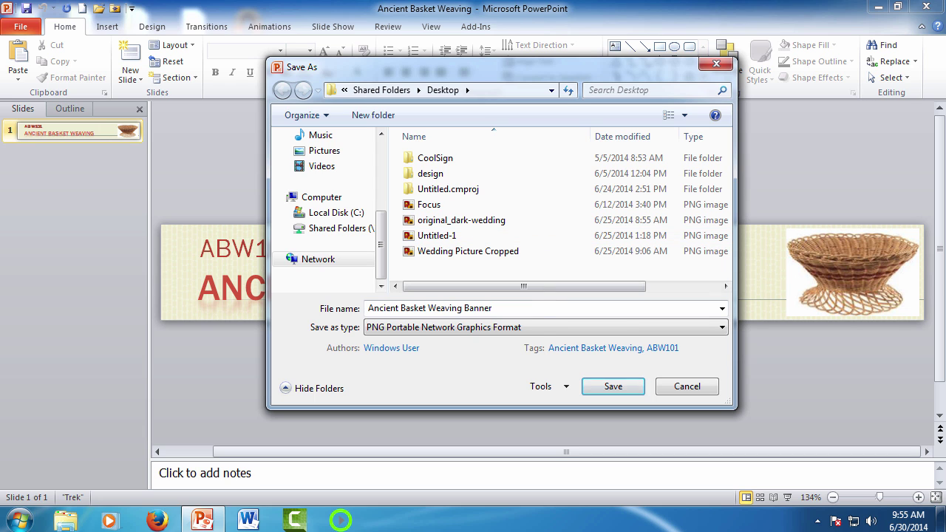
Keep picture compression at Print (220 ppi) and save just the current slide as 'Ancient Basket Weaving Banner' PNG
{"action": "left_click", "coordinate": [568, 389]}
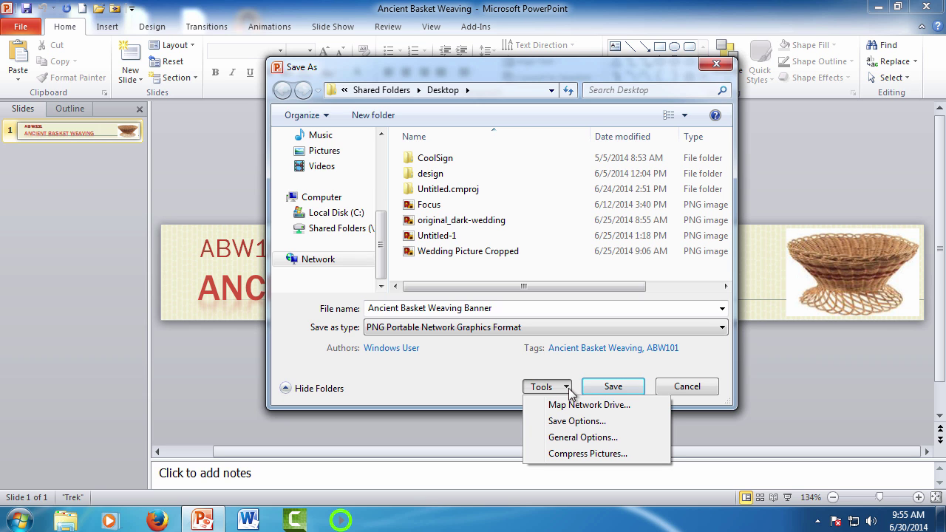
{"action": "left_click", "coordinate": [580, 454]}
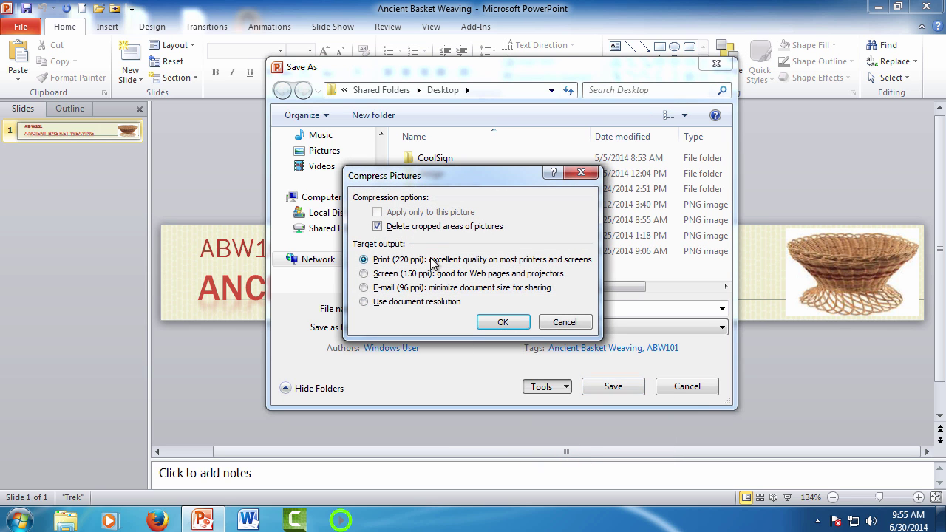
{"action": "left_click", "coordinate": [363, 275]}
{"action": "left_click", "coordinate": [364, 260]}
{"action": "left_click", "coordinate": [500, 323]}
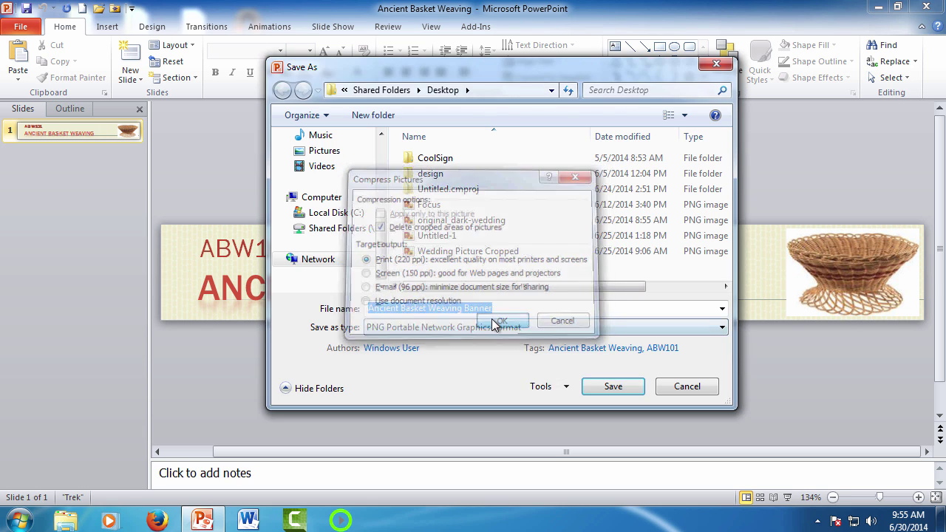
{"action": "left_click", "coordinate": [613, 387]}
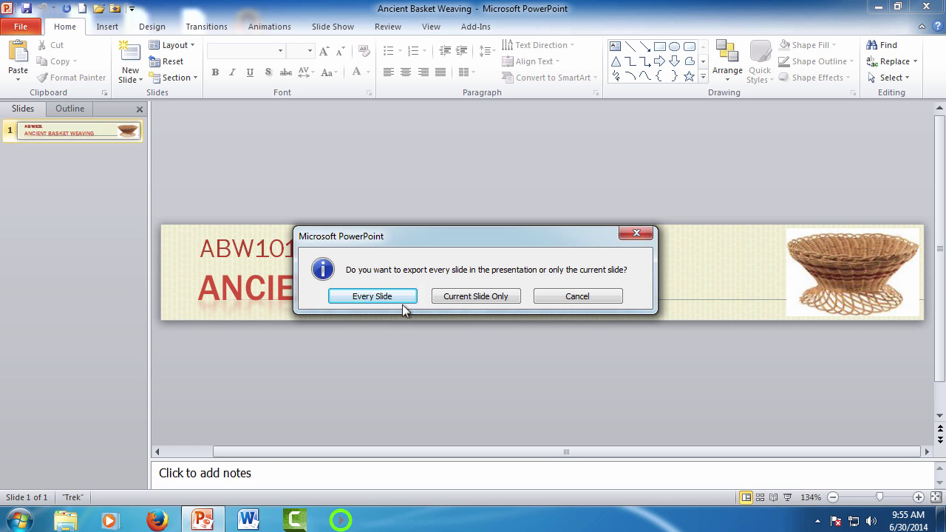
{"action": "left_click", "coordinate": [461, 300]}
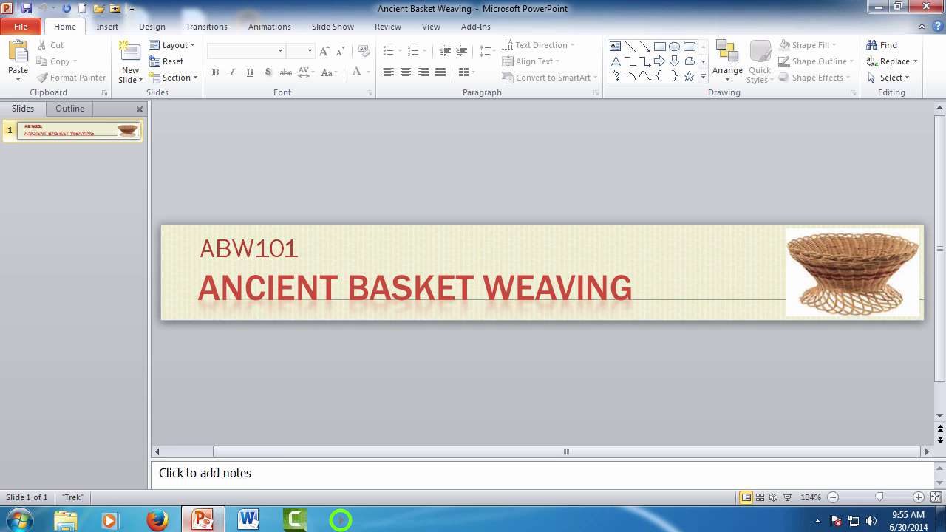